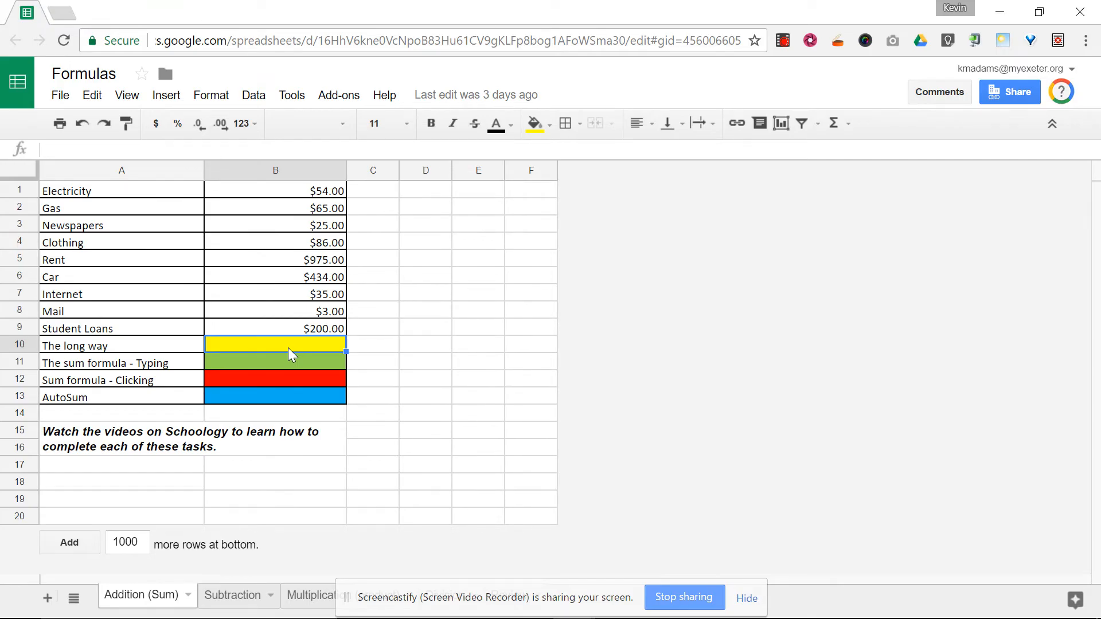
- Enter the formula =b1+b2+b3+b4+b5+b6+b7+b8+b9 in cell B10, beside "The long way"
{"action": "type", "text": "="}
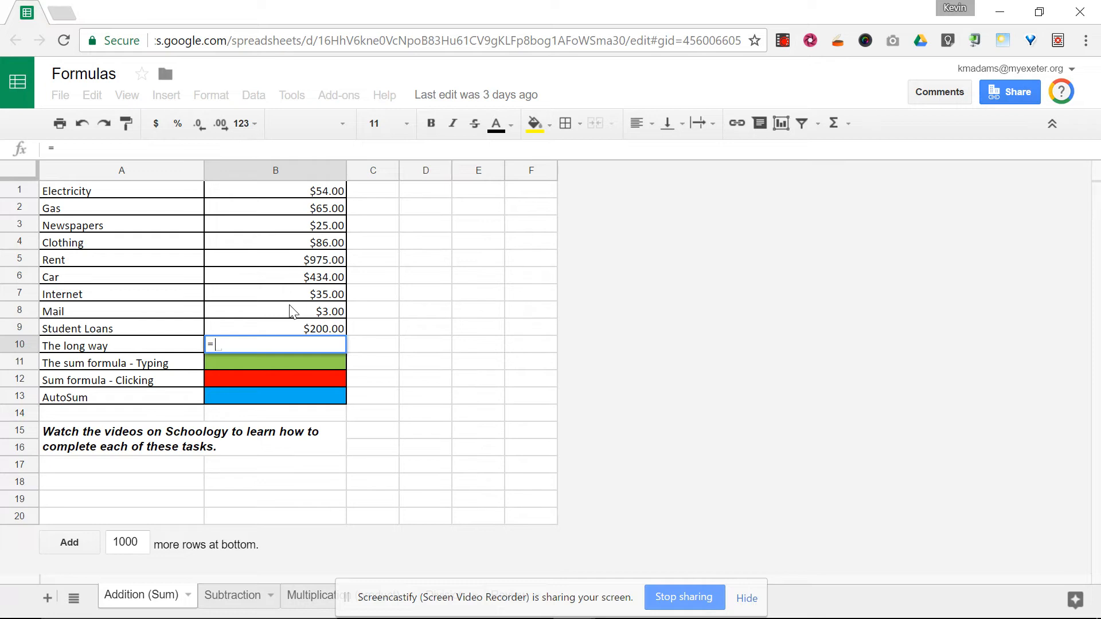
{"action": "type", "text": "b1"}
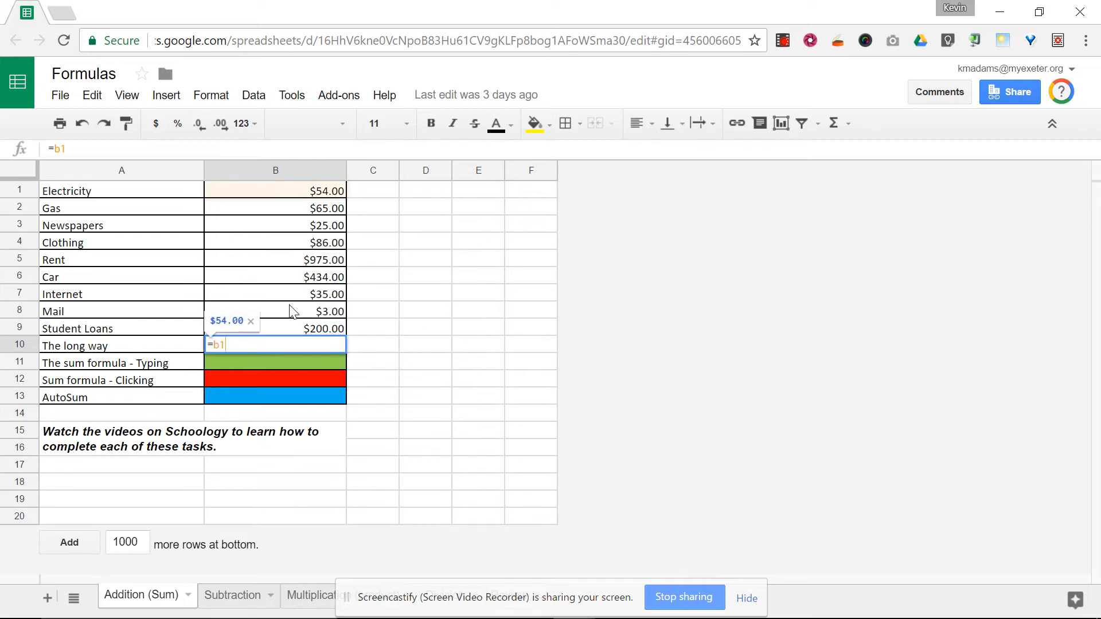
{"action": "type", "text": "+"}
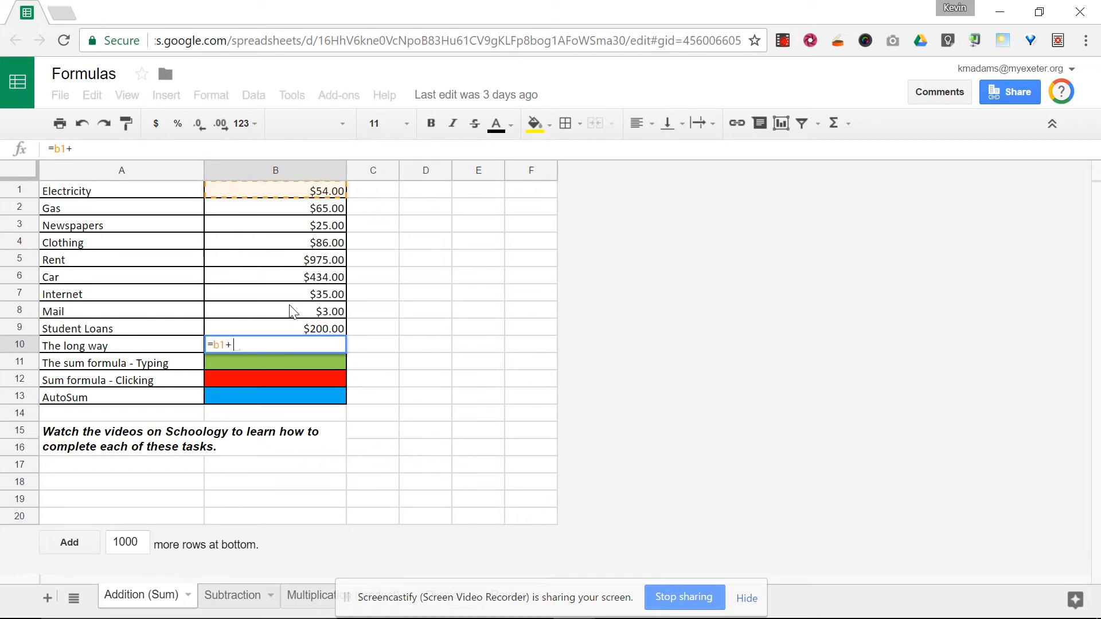
{"action": "type", "text": "b2"}
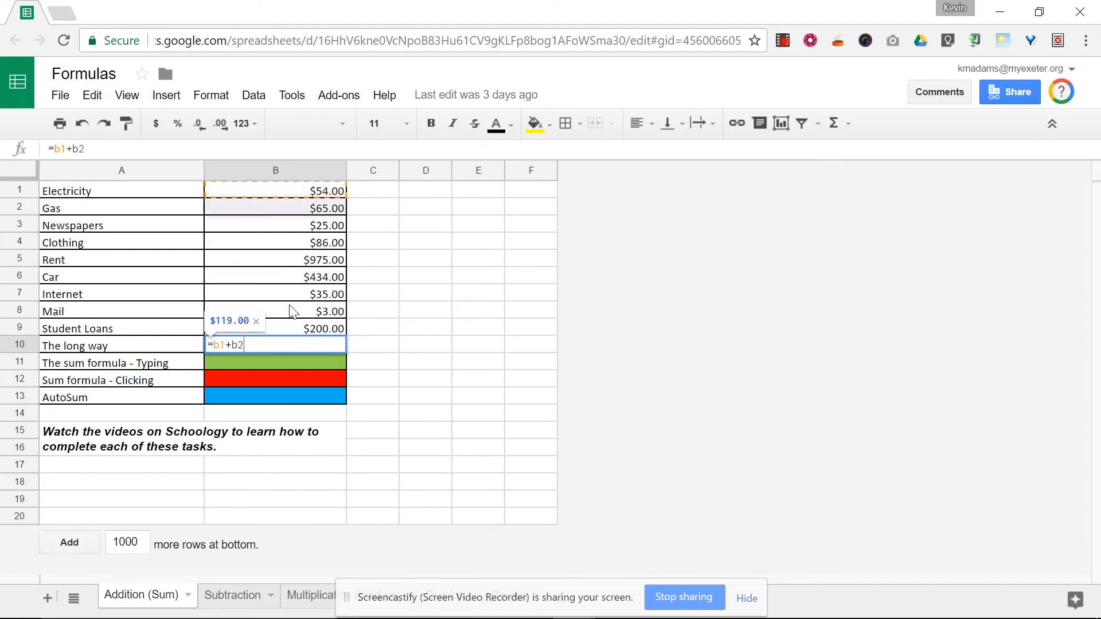
{"action": "type", "text": "+b3+b4+"}
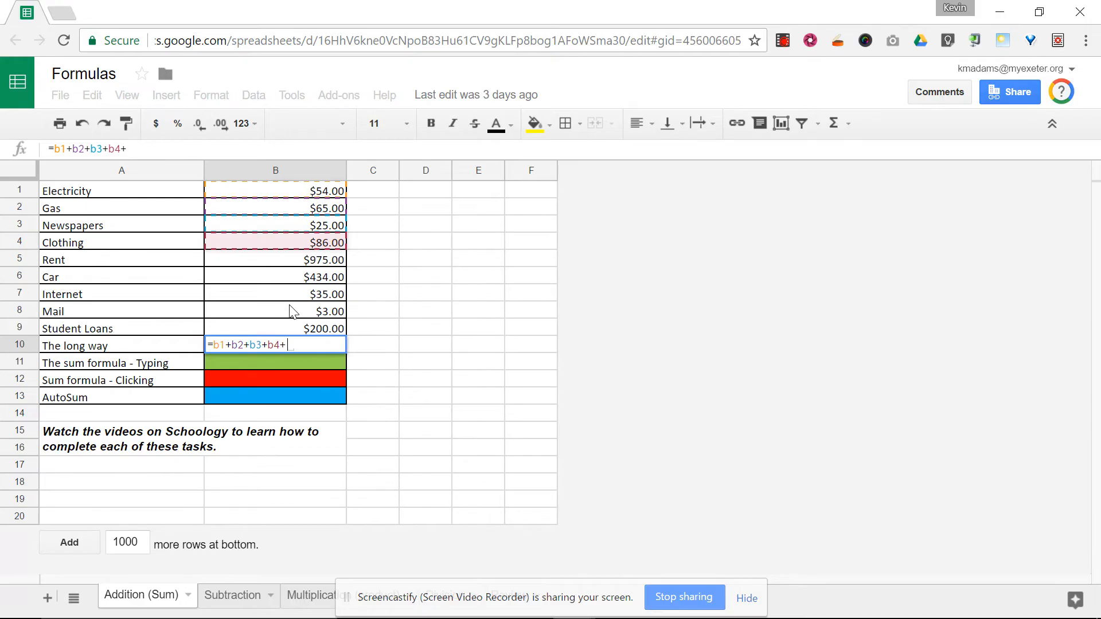
{"action": "type", "text": "b5+"}
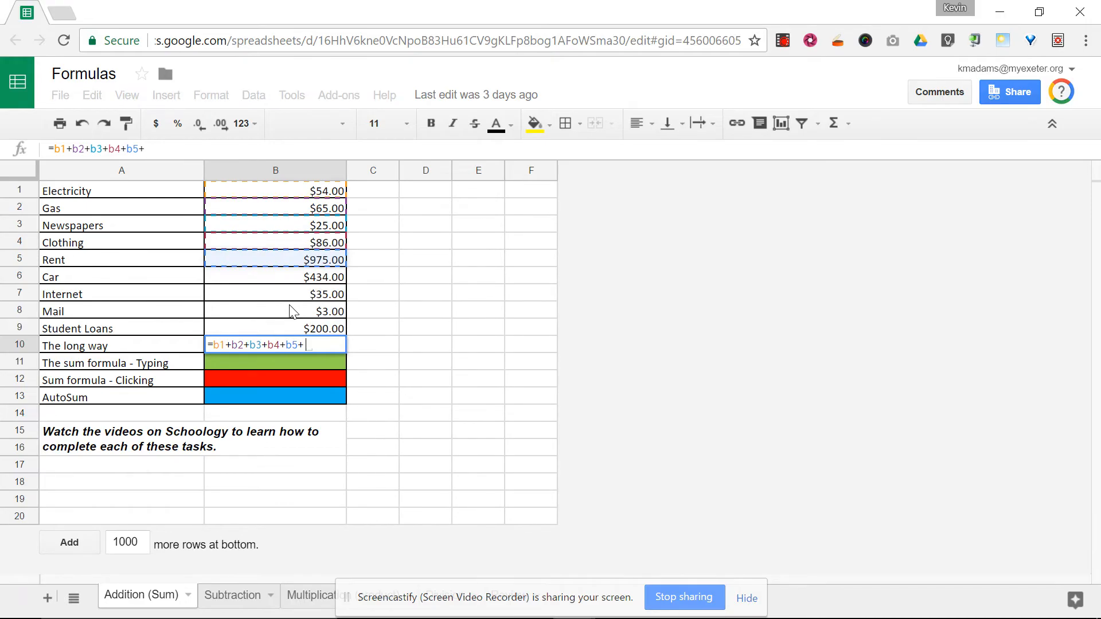
{"action": "type", "text": "b6+b7"}
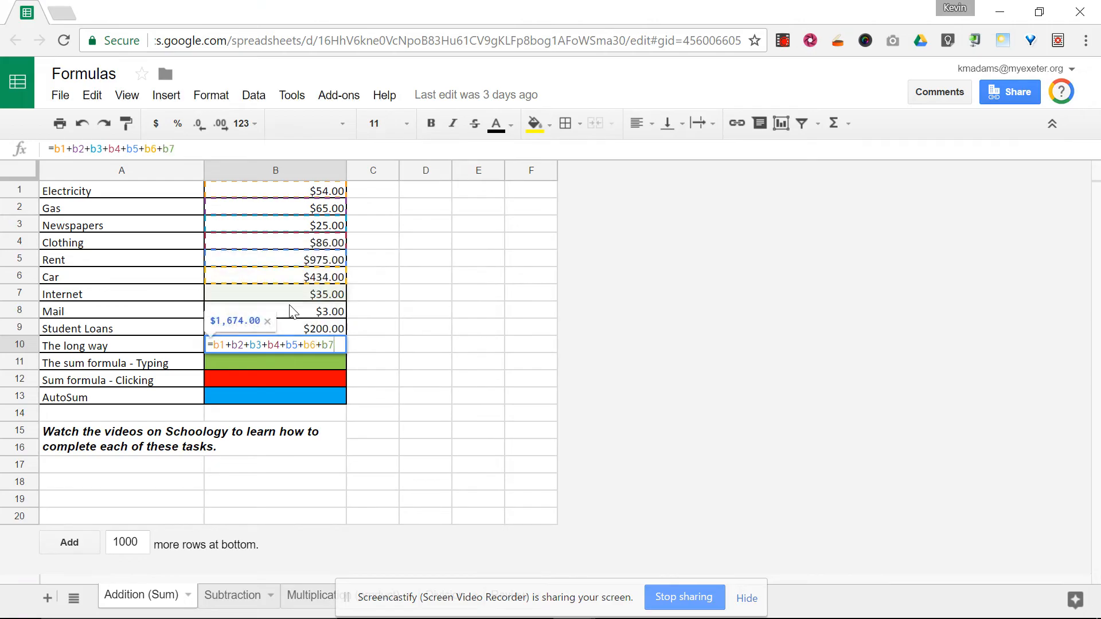
{"action": "type", "text": "+b"}
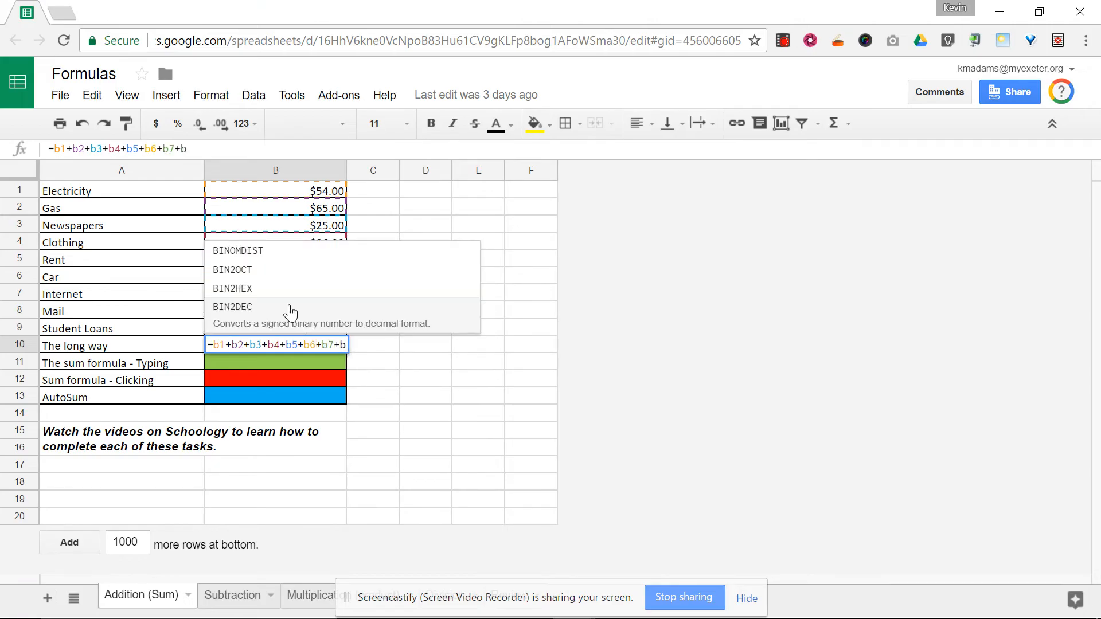
{"action": "type", "text": "8+"}
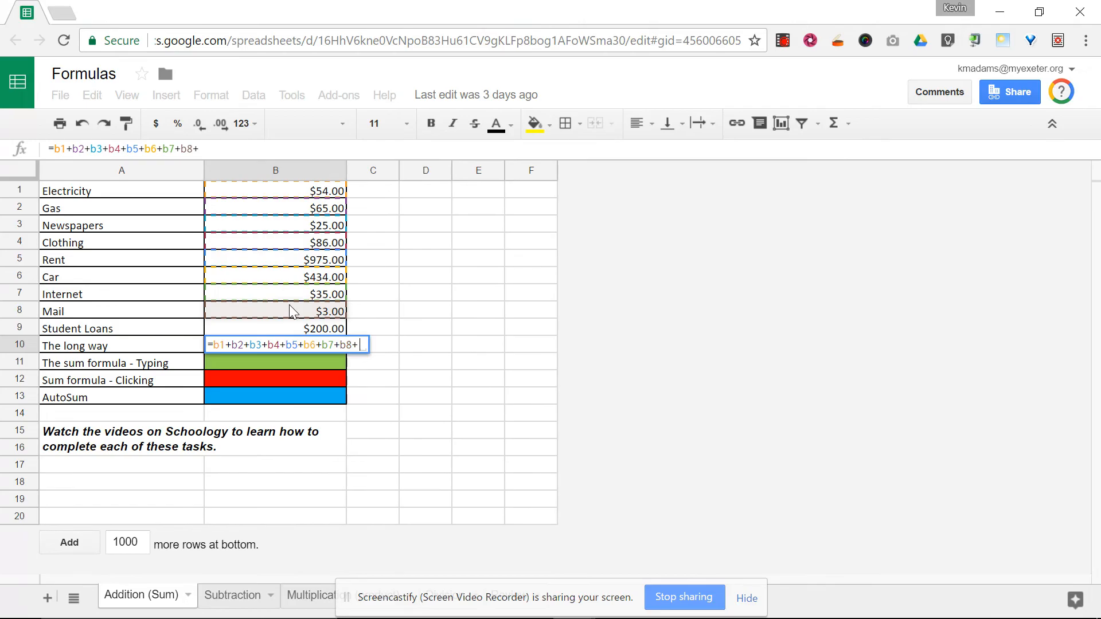
{"action": "type", "text": "b9"}
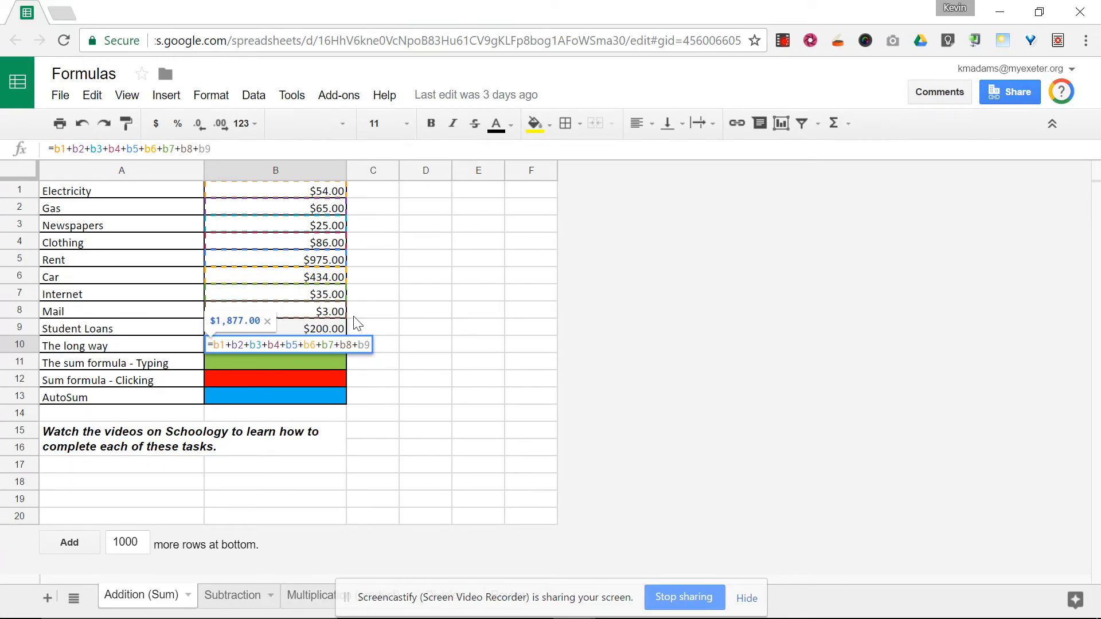
{"action": "key", "text": "Return"}
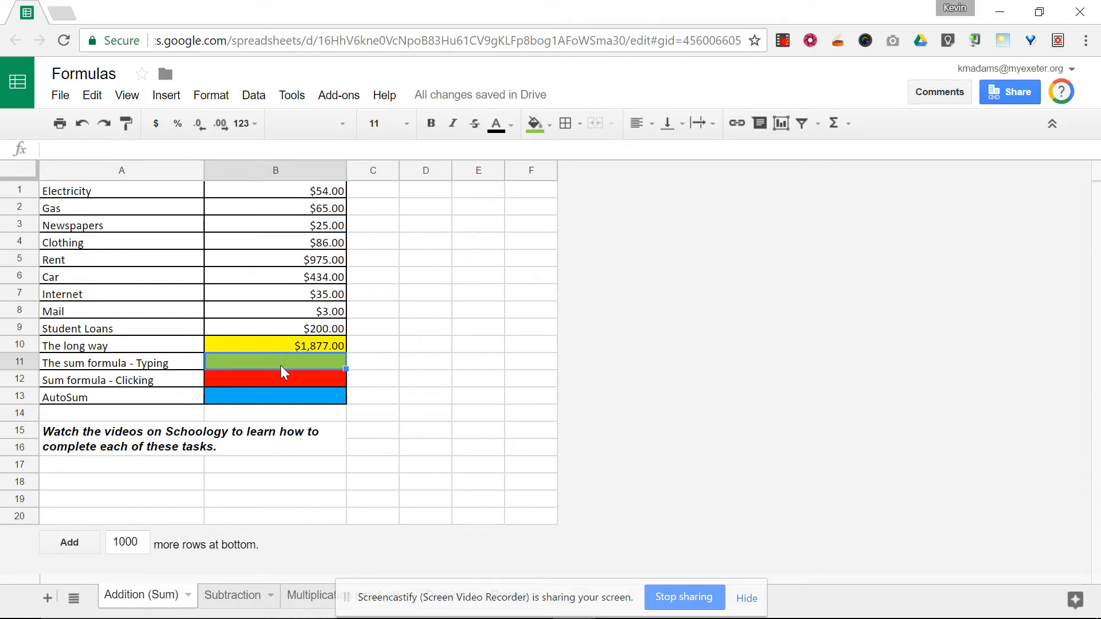
- Enter a SUM formula in B11, beside "The sum formula - Typing", with the range written out as b1:b9
{"action": "type", "text": "="}
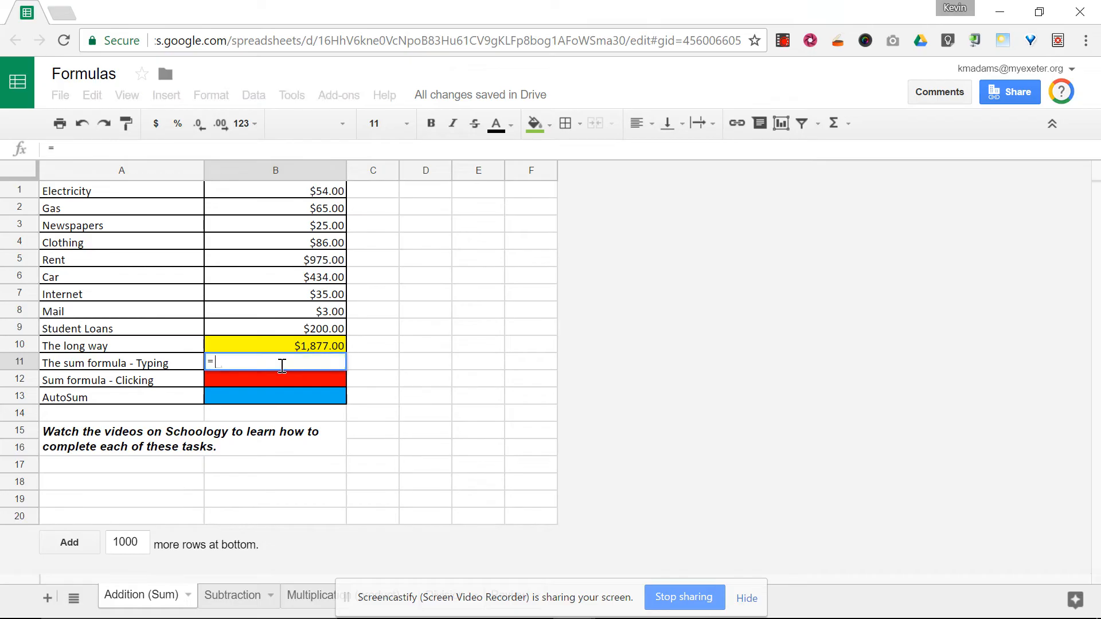
{"action": "type", "text": "sum"}
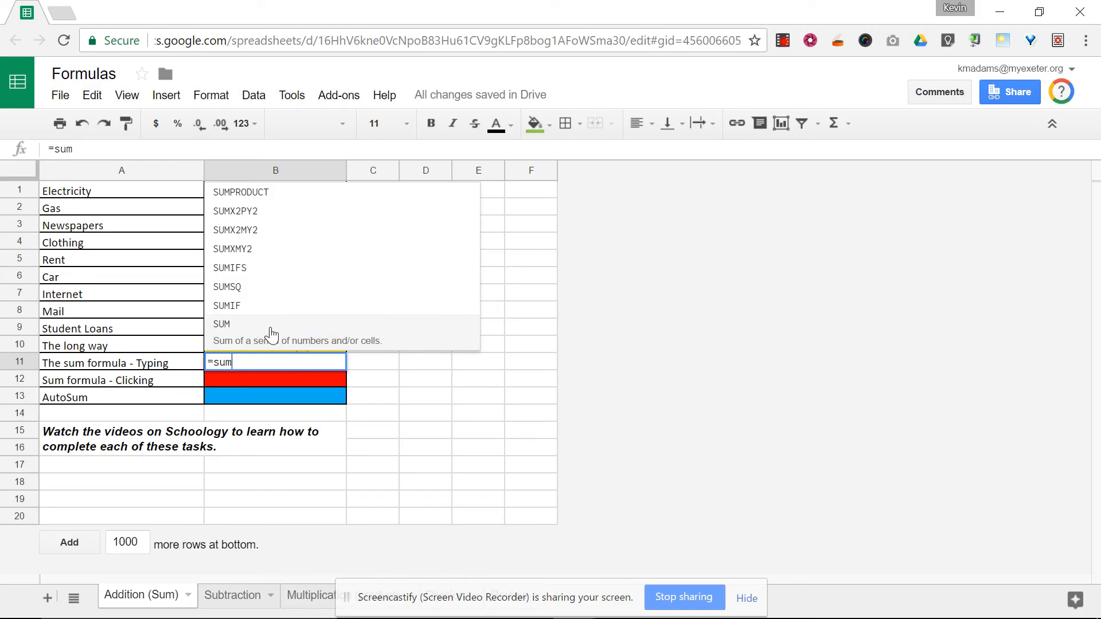
{"action": "left_click", "coordinate": [238, 329]}
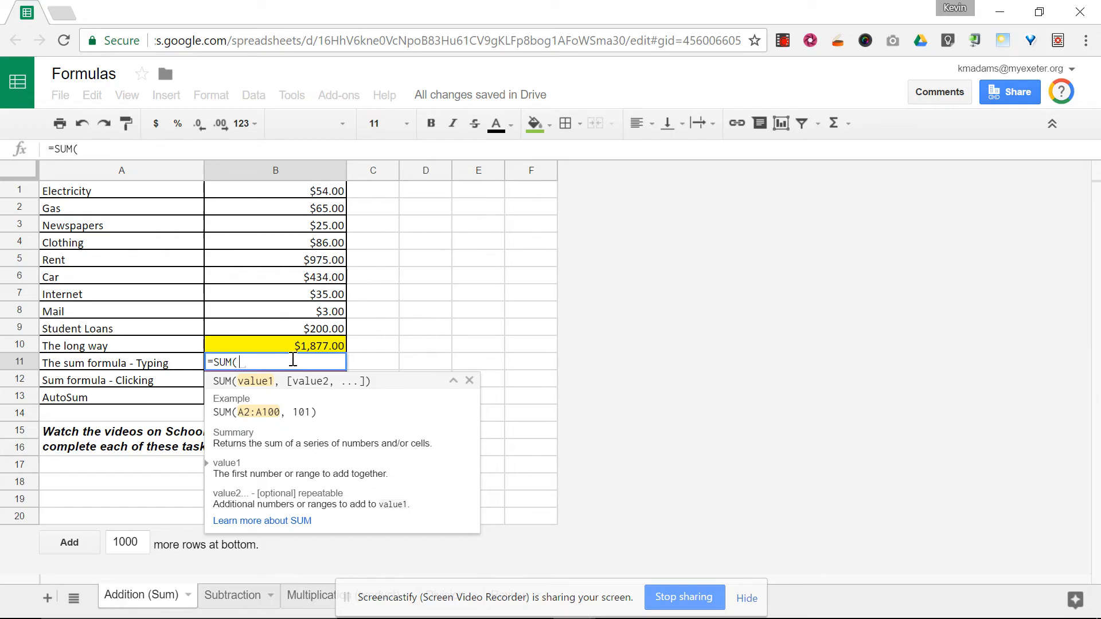
{"action": "type", "text": "b1"}
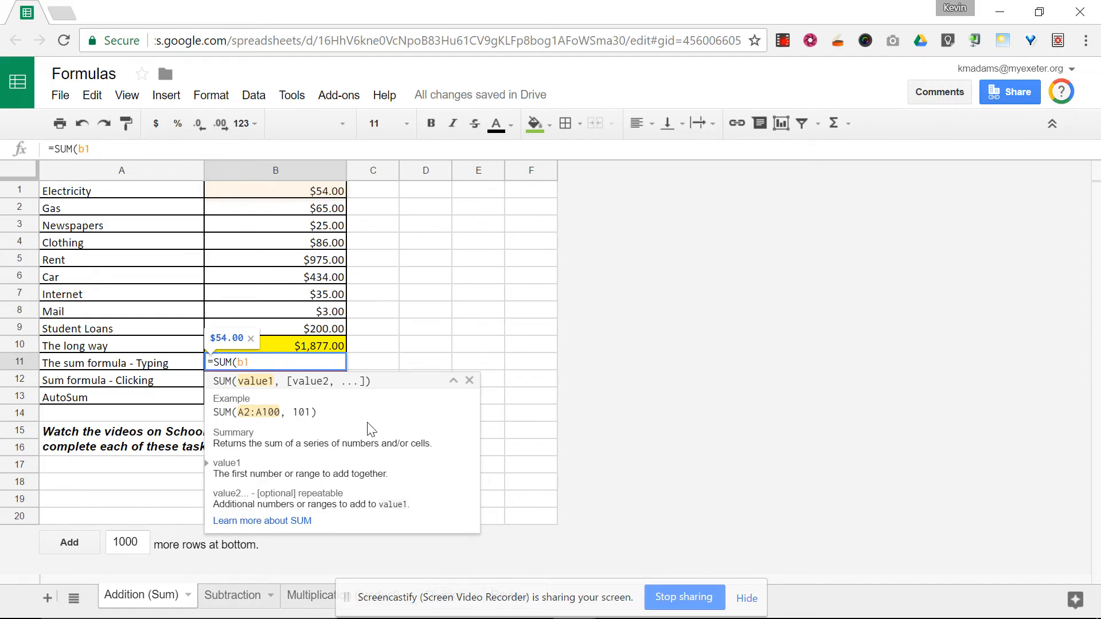
{"action": "type", "text": ":"}
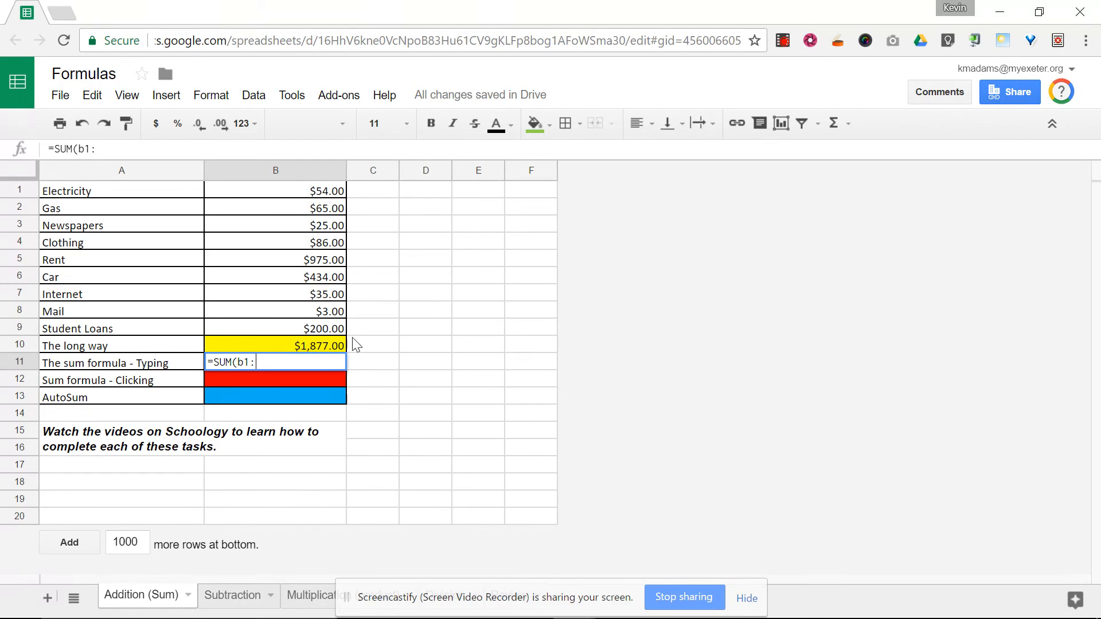
{"action": "type", "text": "b9"}
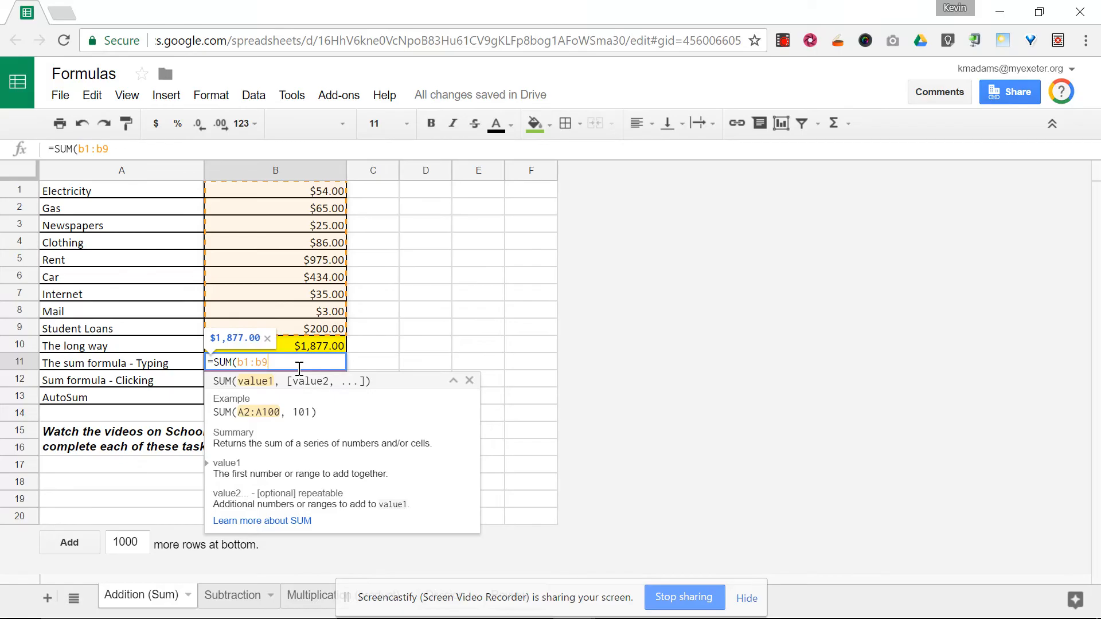
{"action": "key", "text": "Return"}
- Review the formulas in B11 and B10 in edit mode, leaving each cell without changes
{"action": "left_click", "coordinate": [322, 360]}
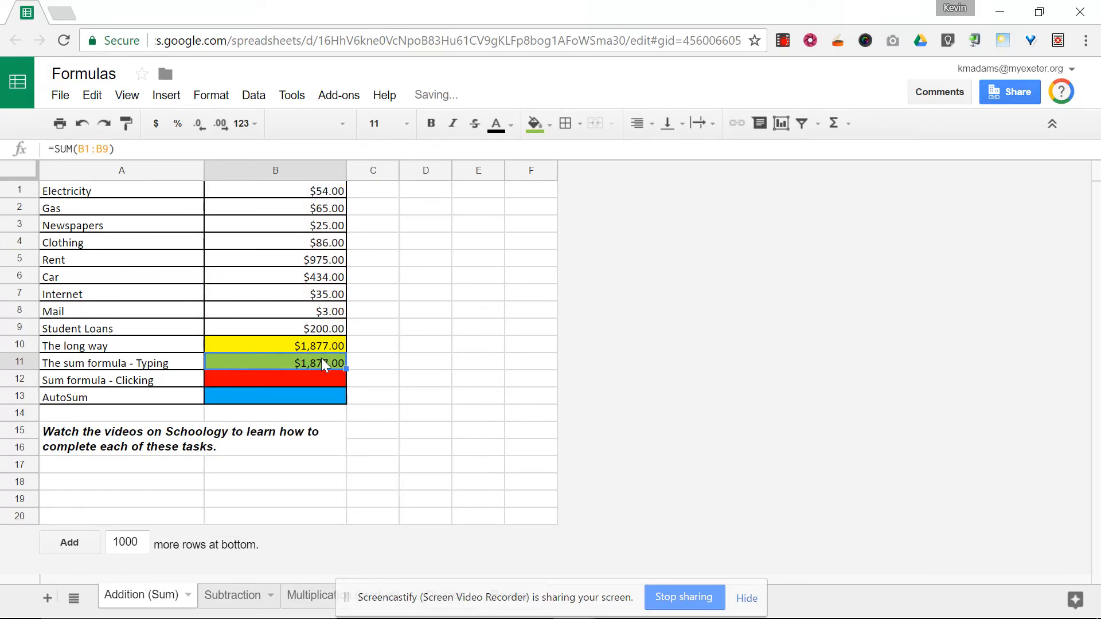
{"action": "double_click", "coordinate": [322, 359]}
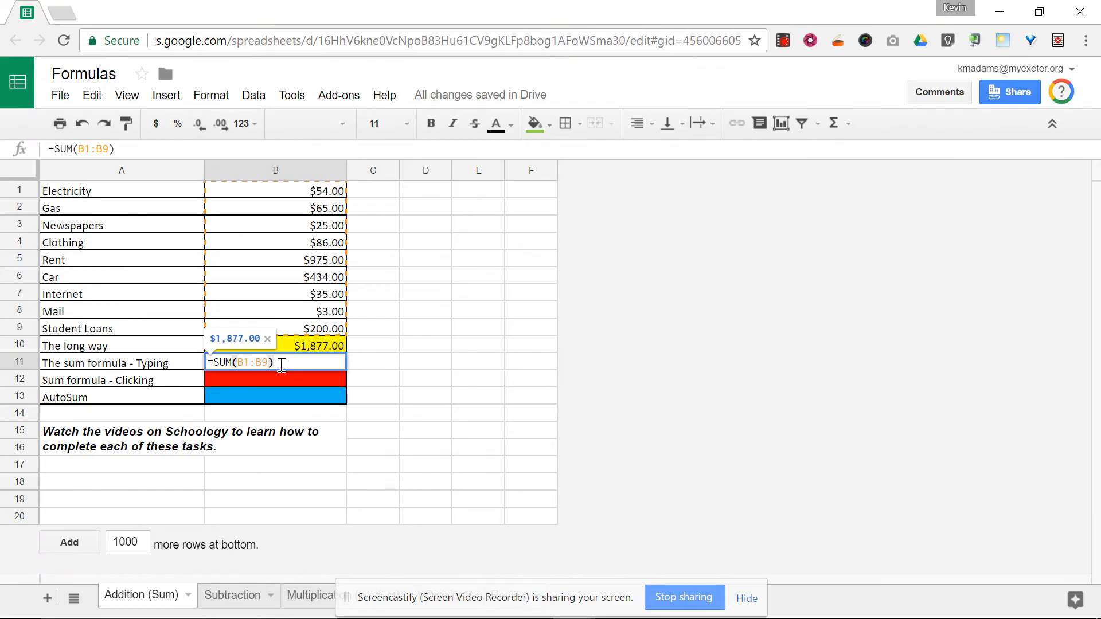
{"action": "key", "text": "Escape"}
{"action": "left_click", "coordinate": [292, 345]}
{"action": "double_click", "coordinate": [292, 346]}
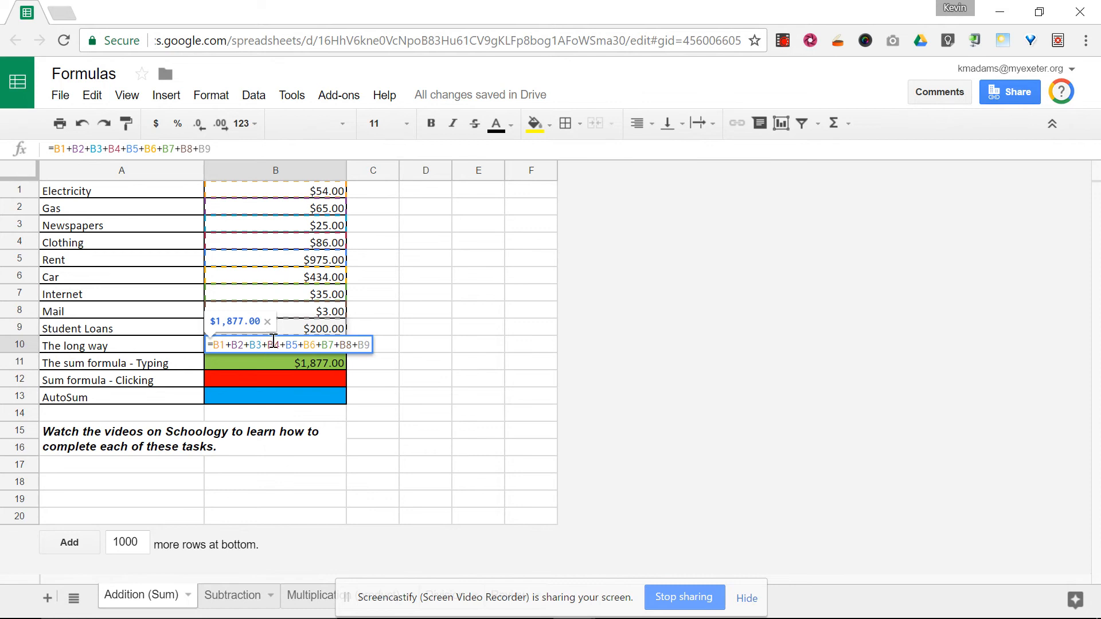
{"action": "key", "text": "Escape"}
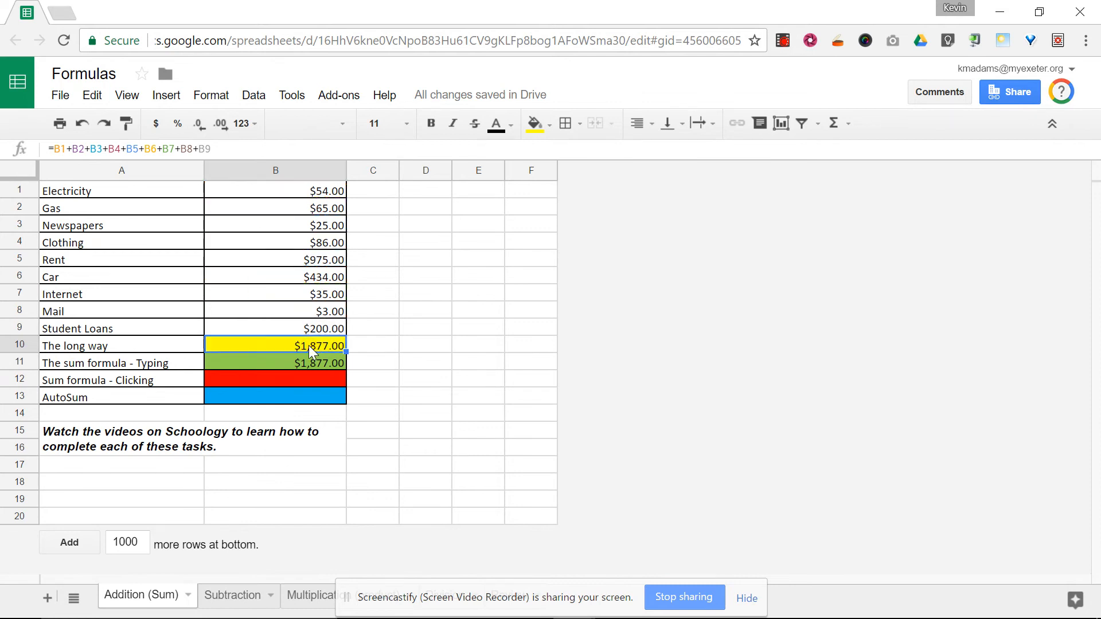
- Enter =SUM(B1:B9) in B12, beside "Sum formula - Clicking", picking the range on the sheet, and review the finished formula
{"action": "left_click", "coordinate": [257, 378]}
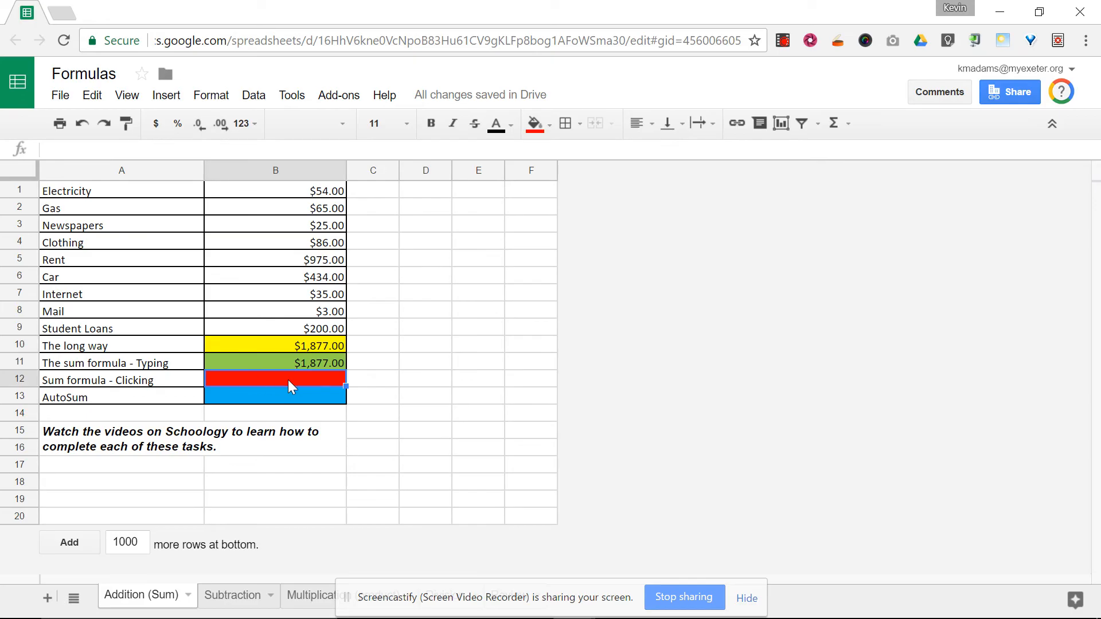
{"action": "type", "text": "=s"}
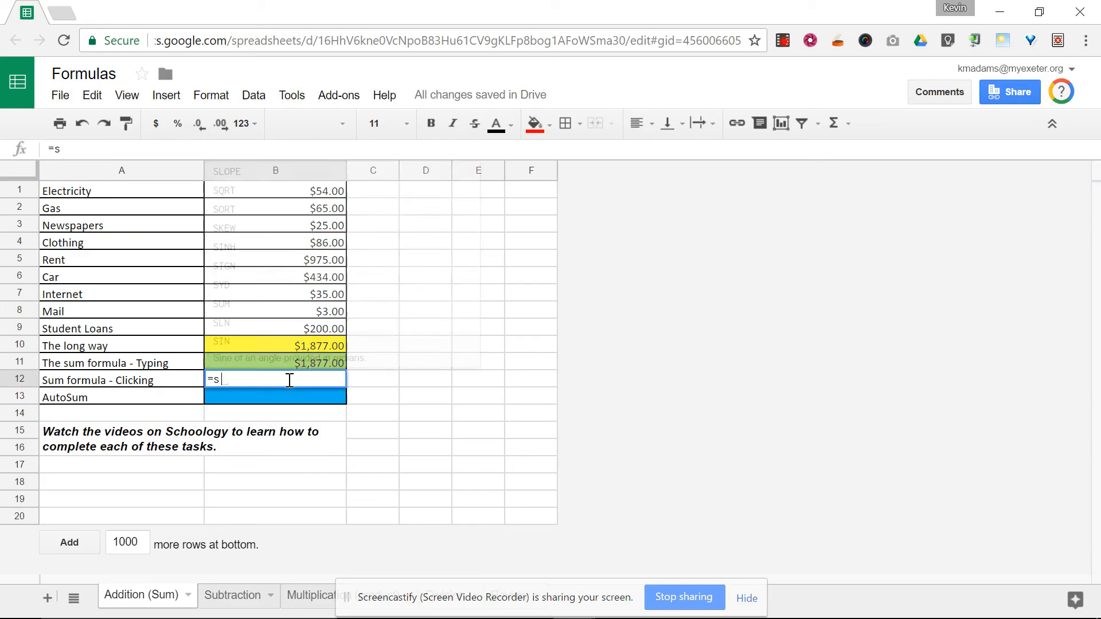
{"action": "type", "text": "u"}
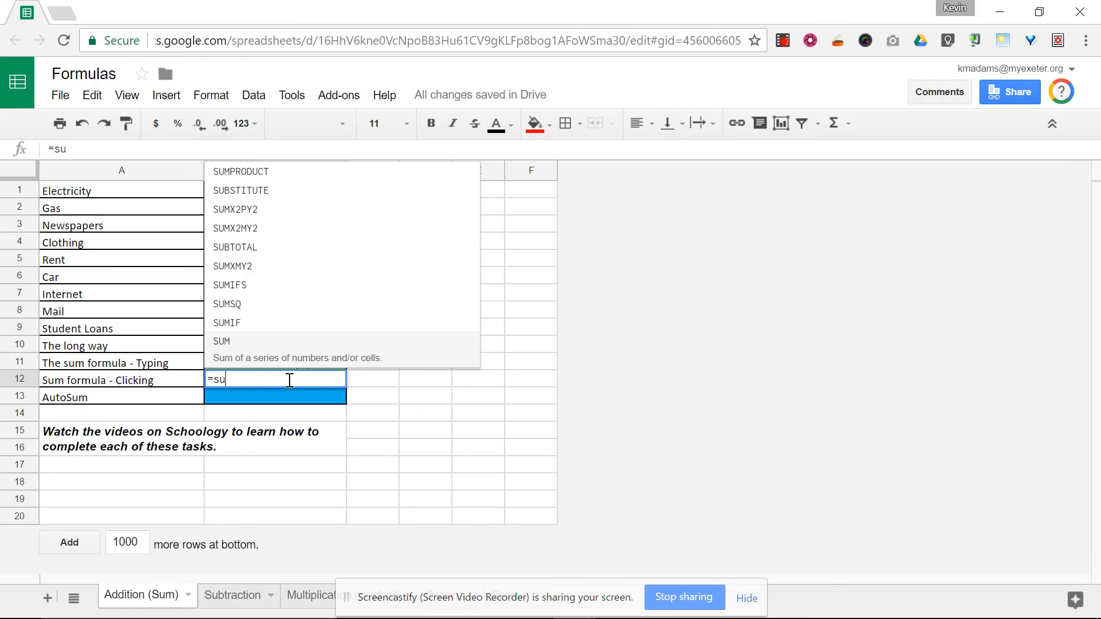
{"action": "left_click", "coordinate": [229, 344]}
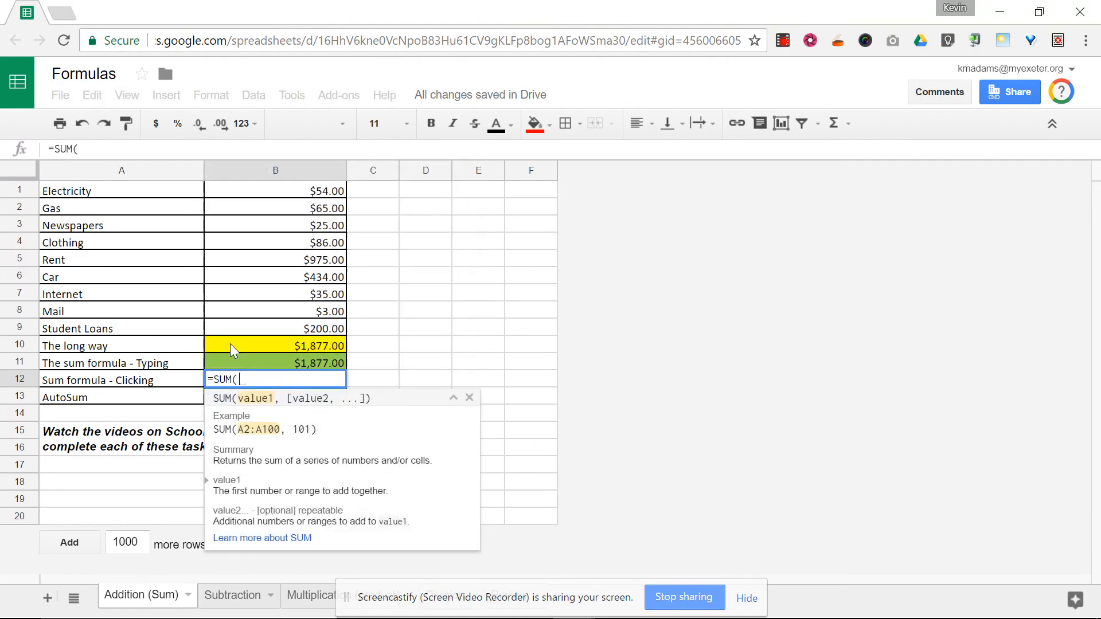
{"action": "left_click_drag", "start_coordinate": [305, 194], "coordinate": [299, 328]}
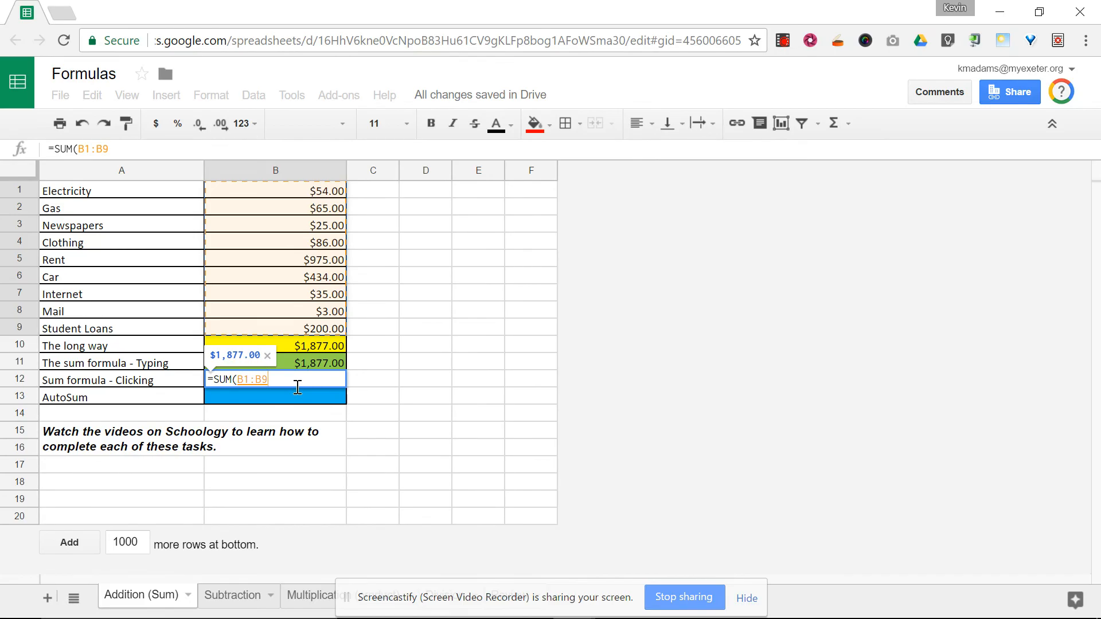
{"action": "type", "text": ")"}
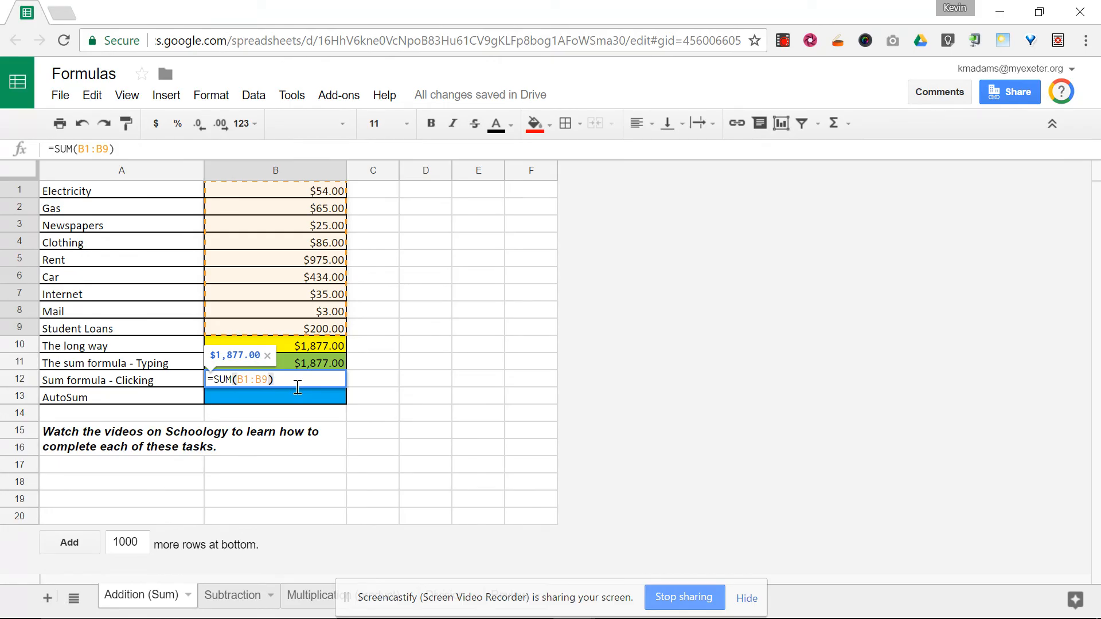
{"action": "key", "text": "Return"}
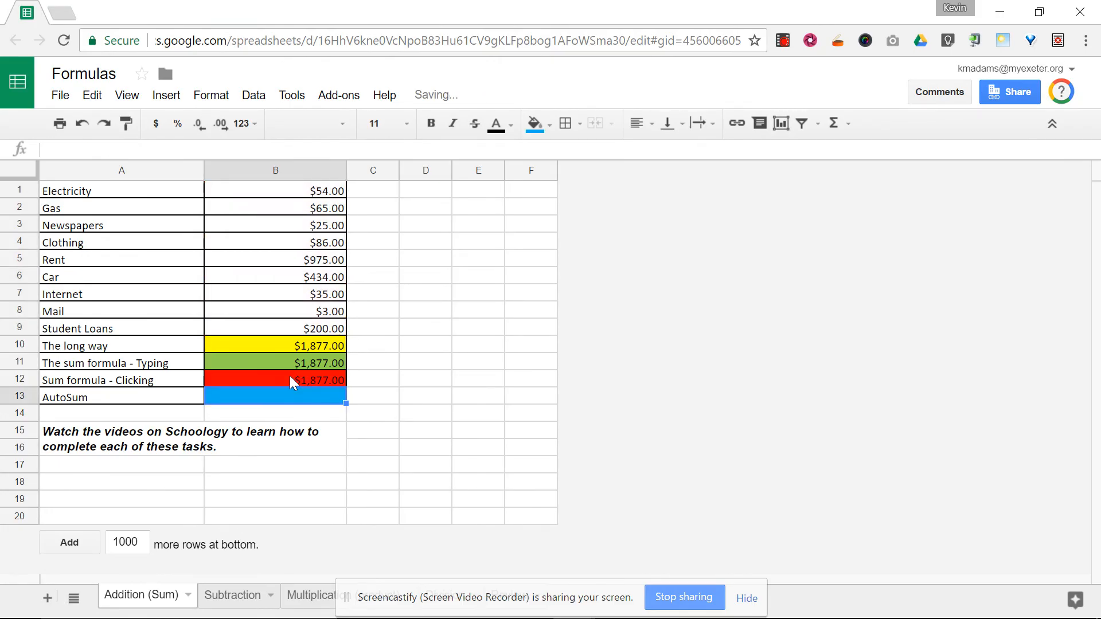
{"action": "double_click", "coordinate": [290, 377]}
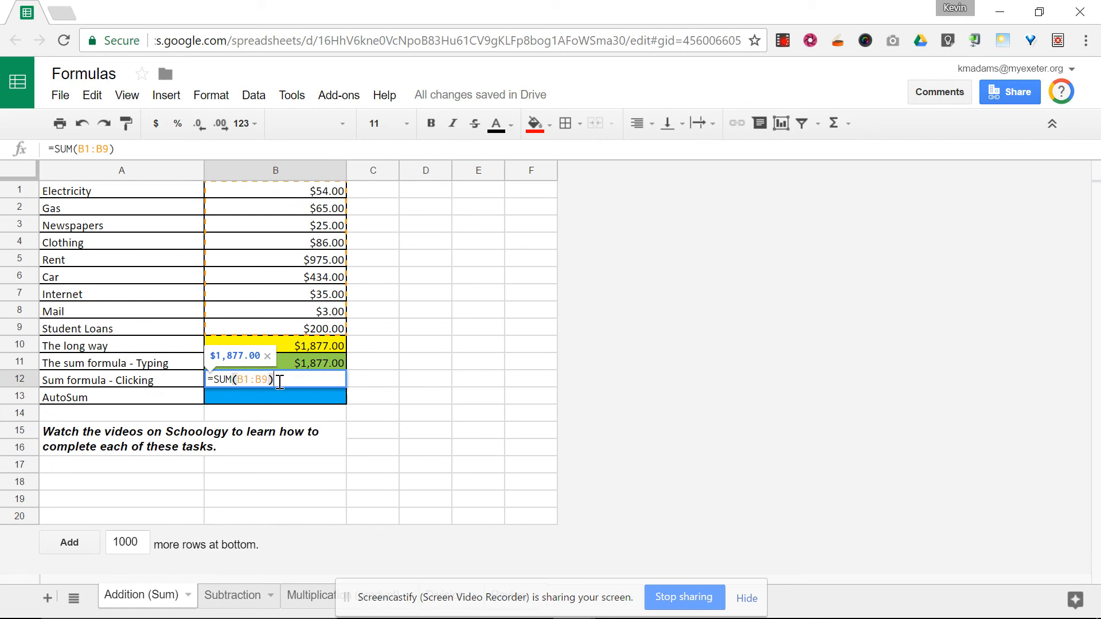
{"action": "key", "text": "Return"}
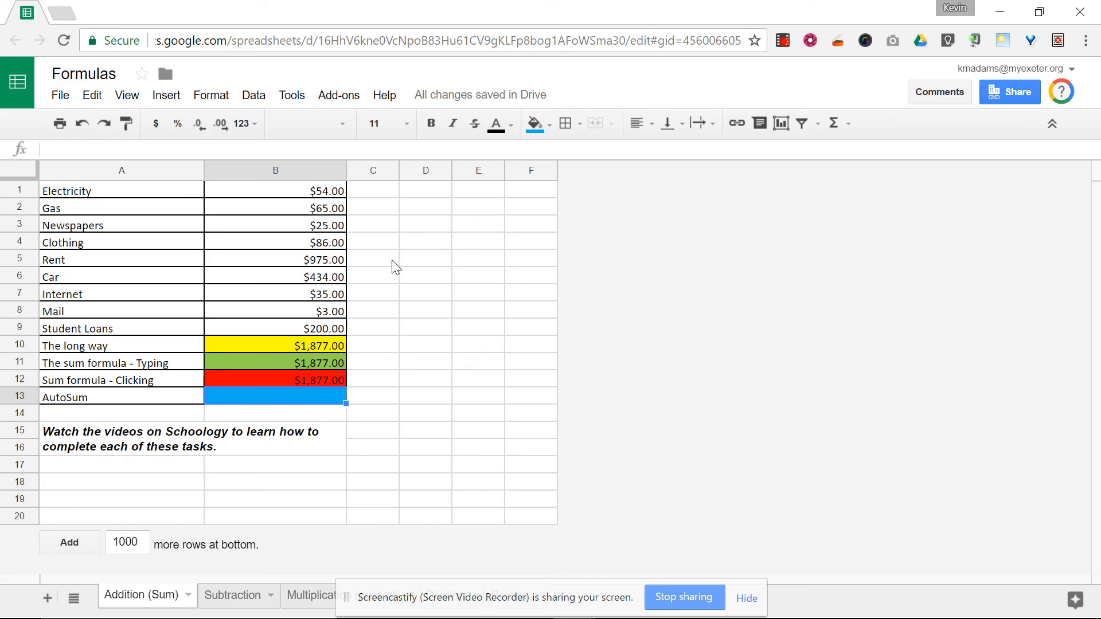
- Insert the built-in SUM function in B13, beside "AutoSum", for the range B1:B9, and select the four totals in B10:B13
{"action": "left_click", "coordinate": [837, 126]}
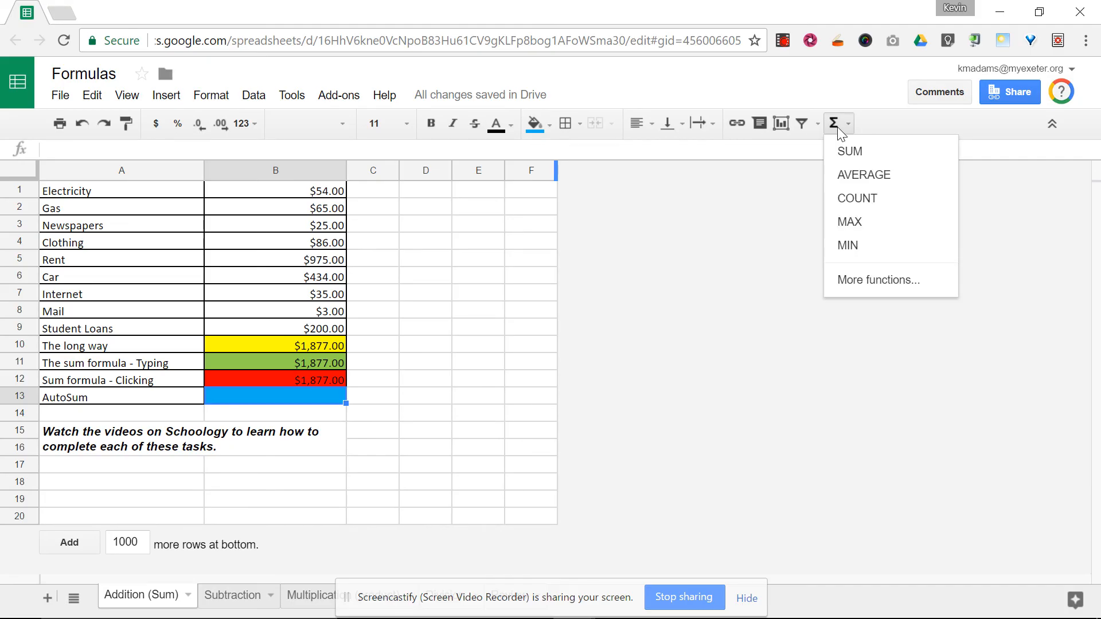
{"action": "left_click", "coordinate": [849, 165]}
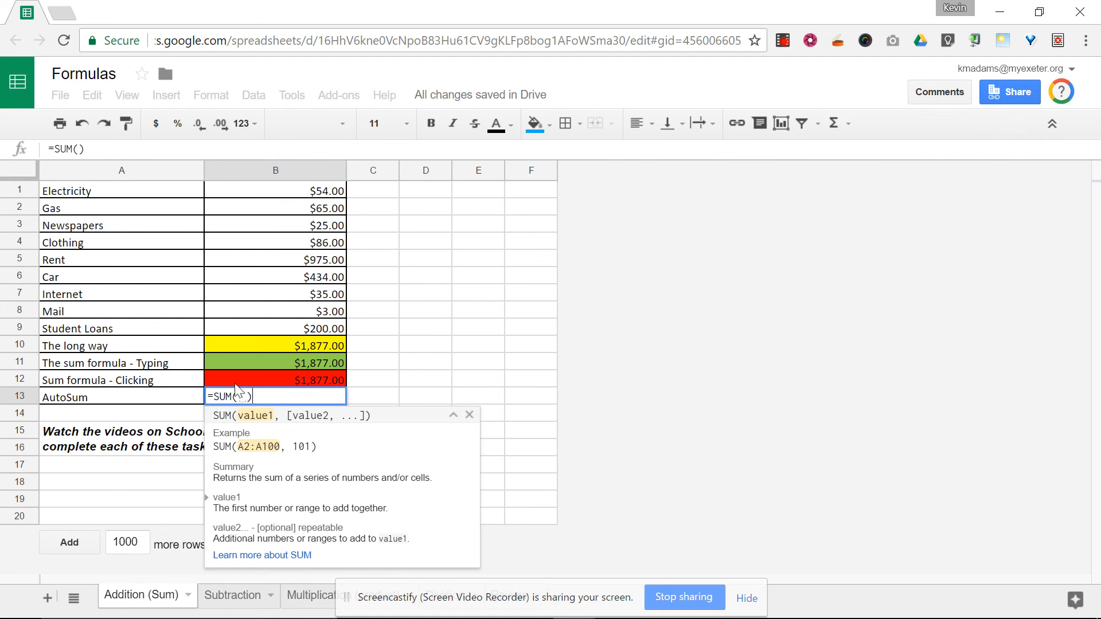
{"action": "left_click_drag", "start_coordinate": [295, 190], "coordinate": [307, 331]}
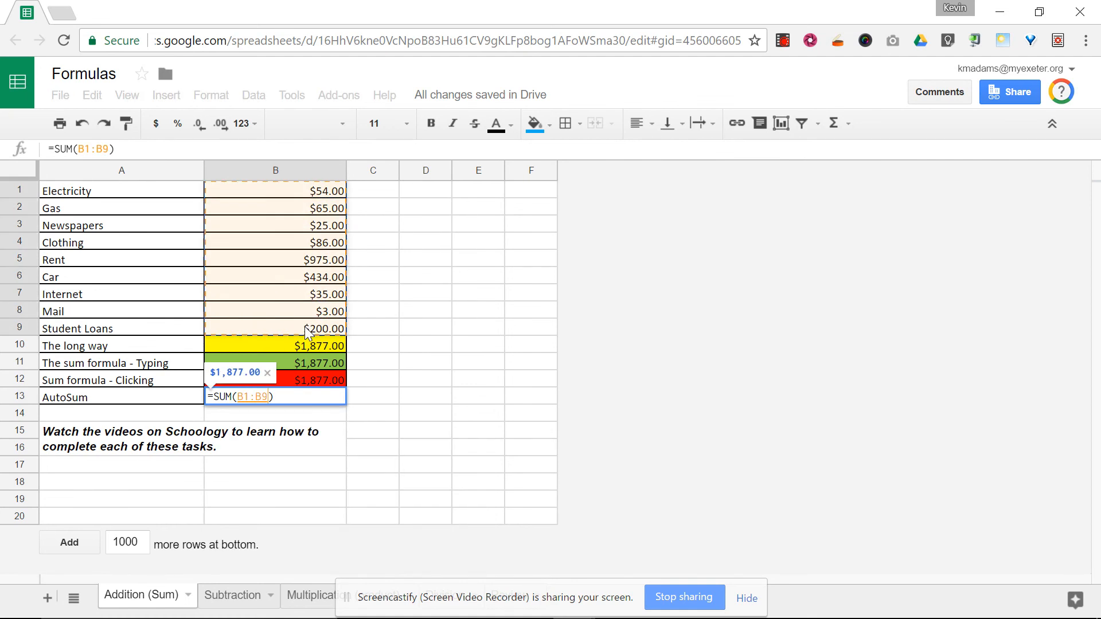
{"action": "key", "text": "Return"}
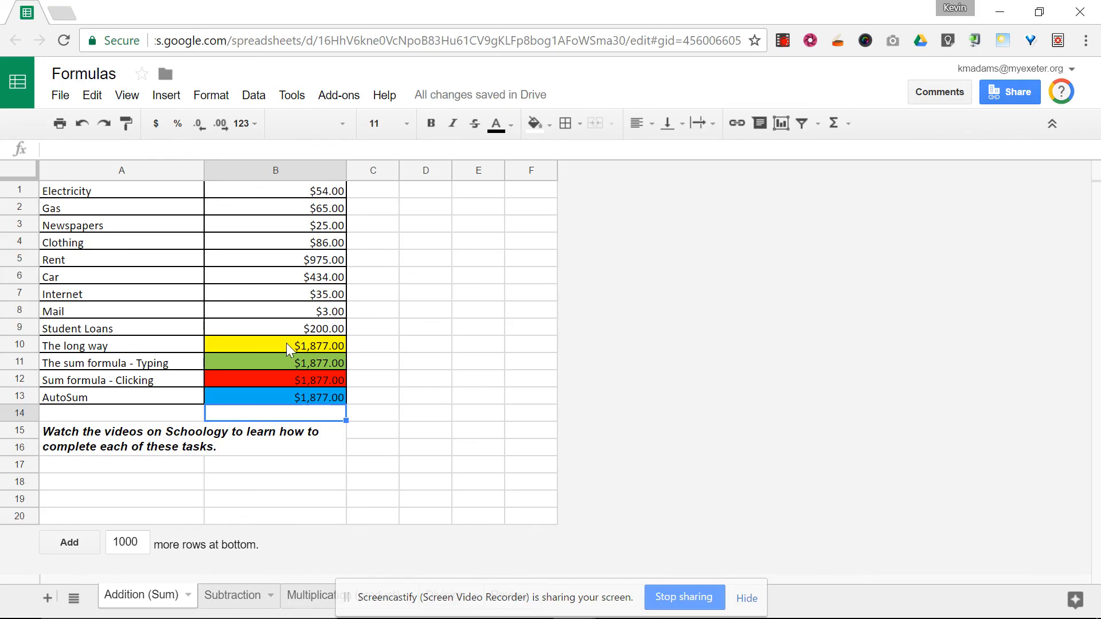
{"action": "left_click_drag", "start_coordinate": [299, 347], "coordinate": [301, 396]}
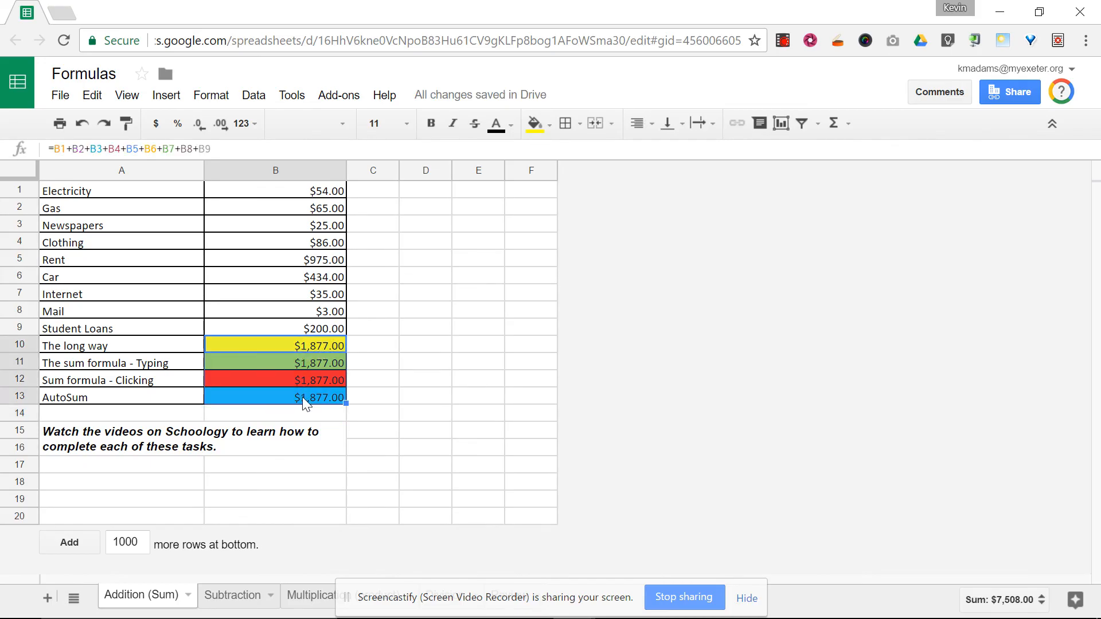
- Clear the four totals in B10:B13 and try to insert the built-in SUM function in B10 without preselecting a range
{"action": "key", "text": "Delete"}
{"action": "left_click", "coordinate": [280, 346]}
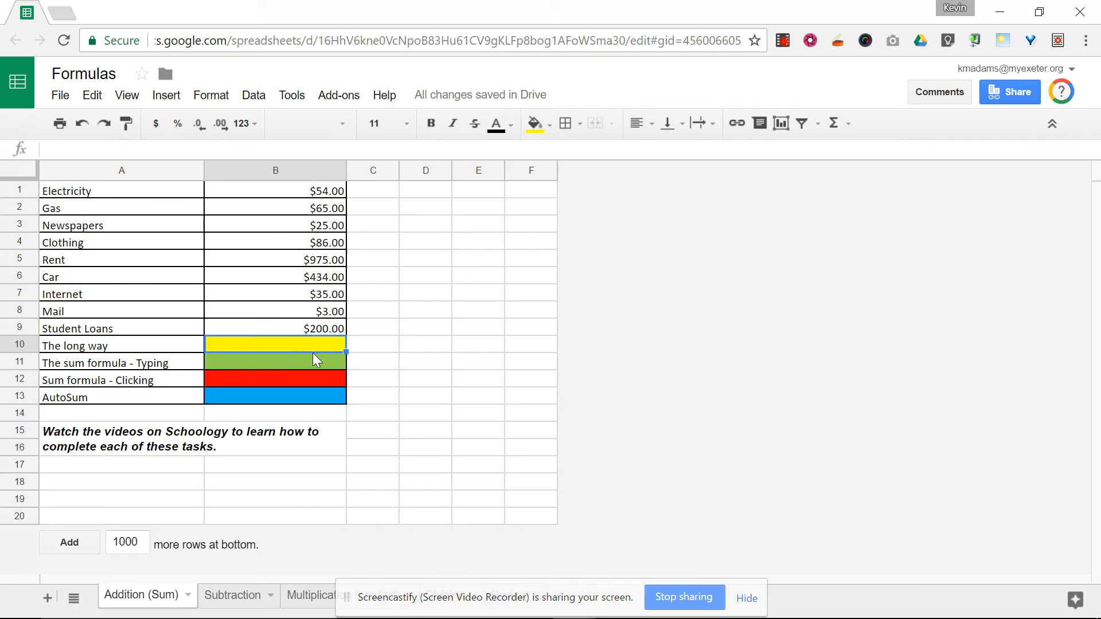
{"action": "left_click", "coordinate": [834, 122]}
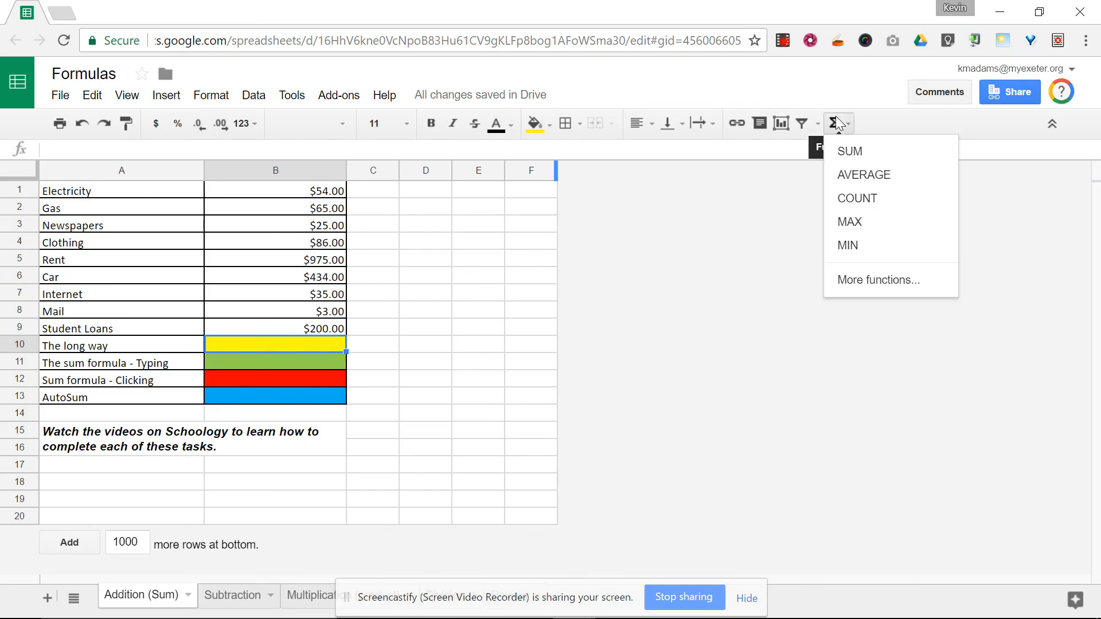
{"action": "left_click", "coordinate": [843, 151]}
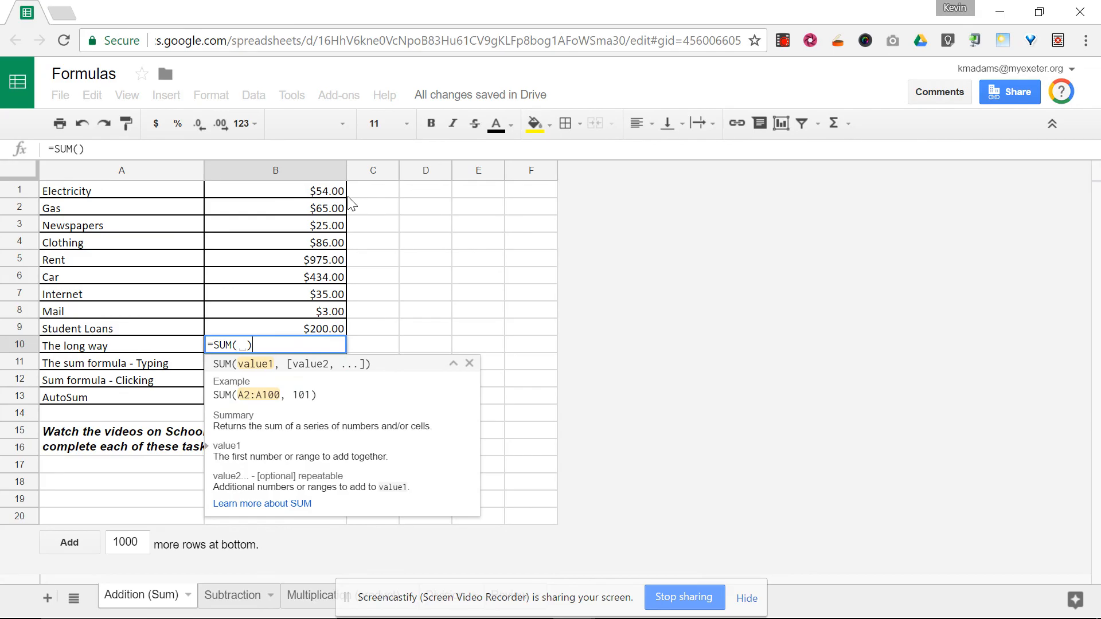
{"action": "key", "text": "Escape"}
- Try to total the expenses by selecting B1:B9 and inserting the built-in SUM function in B10
{"action": "left_click_drag", "start_coordinate": [326, 192], "coordinate": [324, 331]}
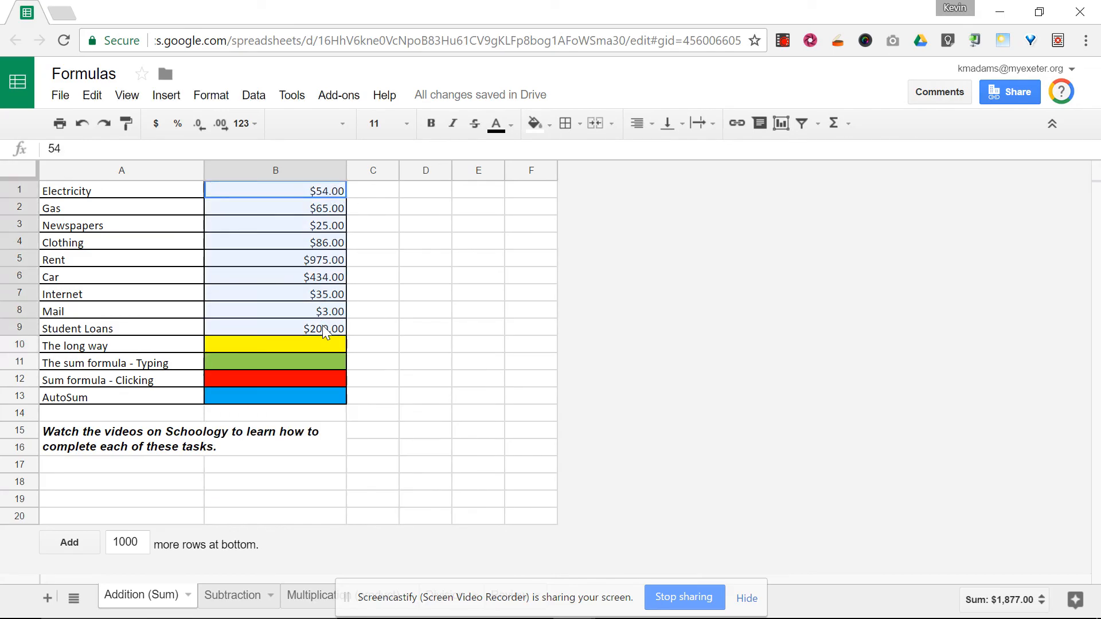
{"action": "left_click", "coordinate": [834, 123]}
{"action": "left_click", "coordinate": [844, 153]}
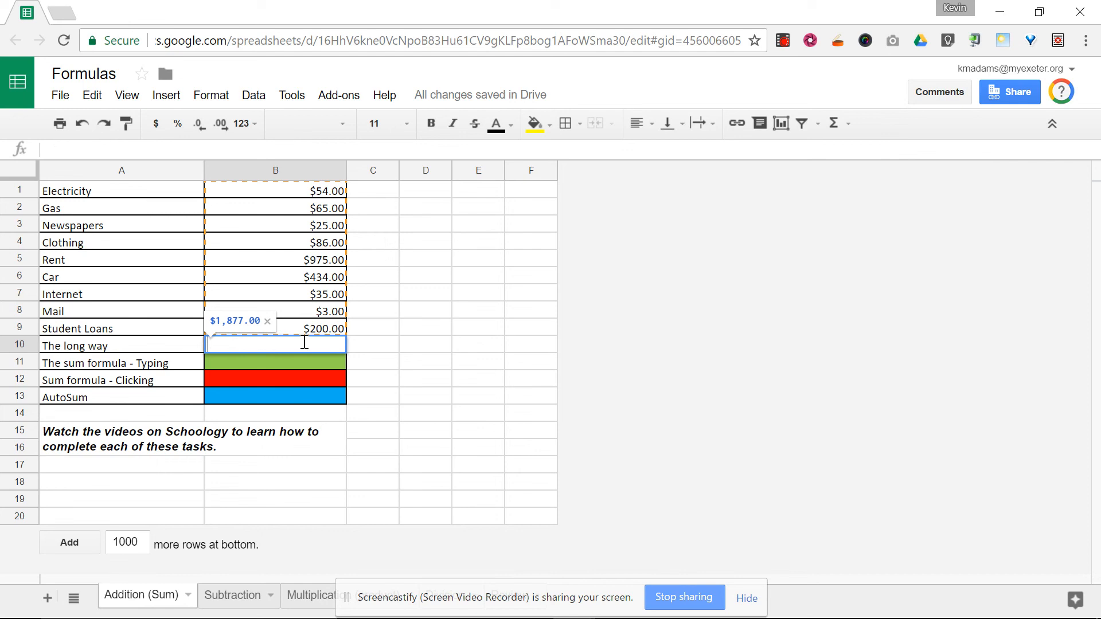
{"action": "key", "text": "Escape"}
- Undo the clearing of the totals in B10:B13 and select the AutoSum result in B13
{"action": "key", "text": "ctrl+z"}
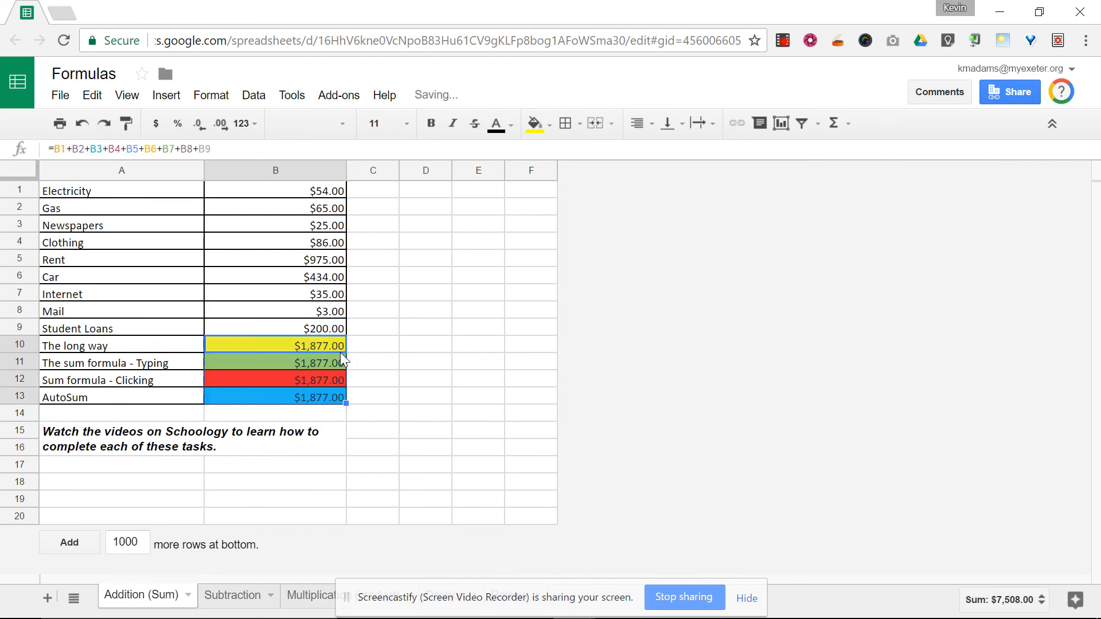
{"action": "left_click", "coordinate": [321, 397]}
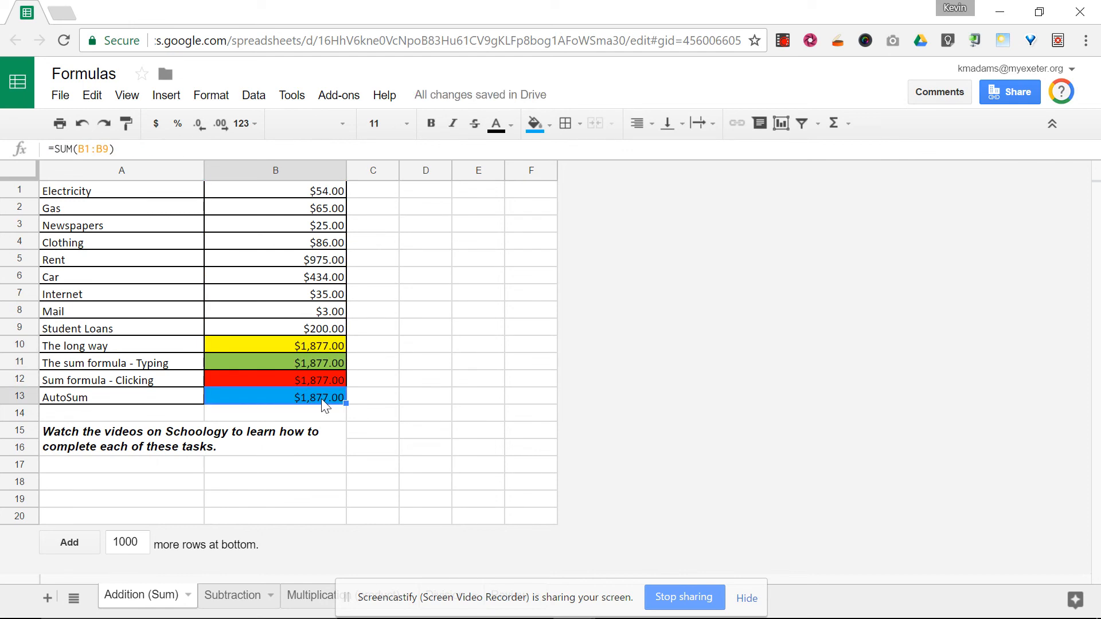